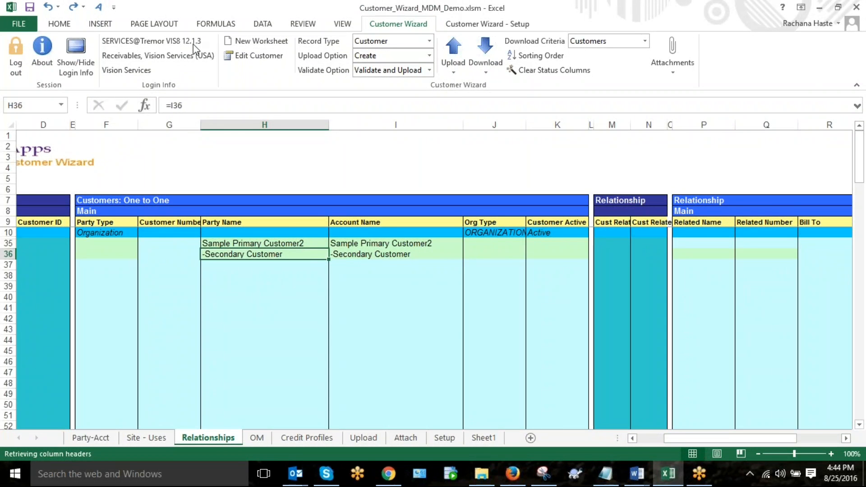
Step: Examine the Party Name and Account Name formulas in rows 35 and 36, including the CONCATENATE formula in I36
left_click(287, 243)
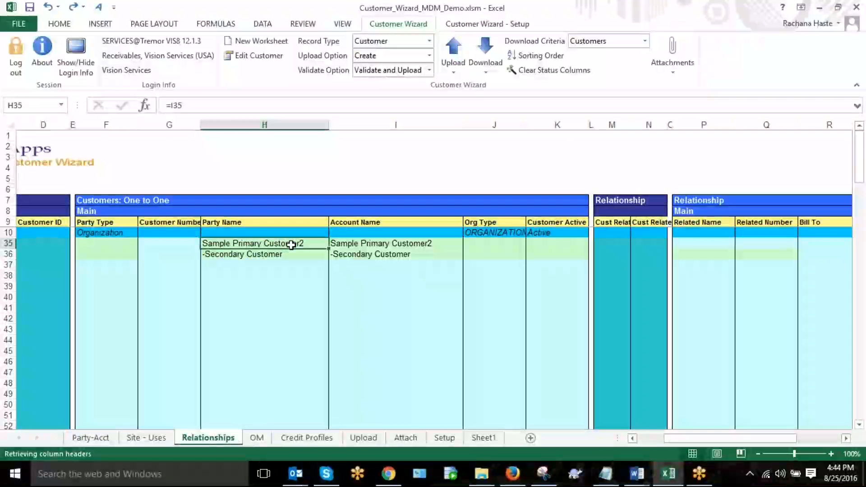
left_click(321, 253)
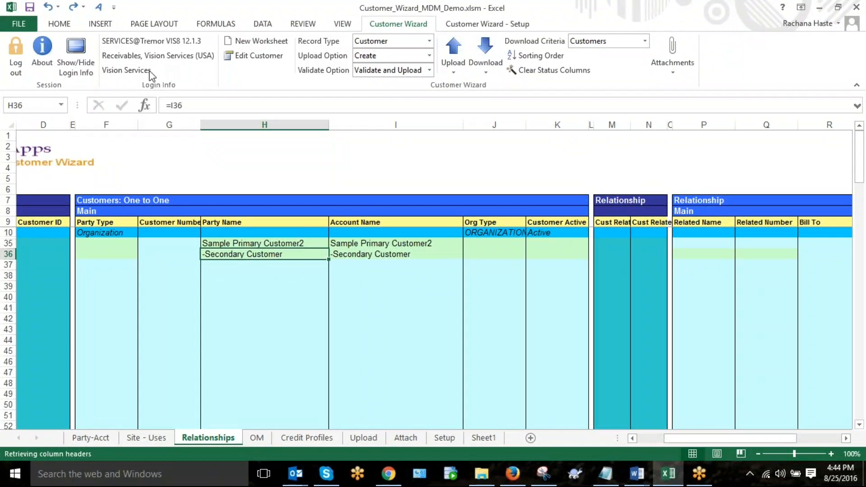
left_click(302, 245)
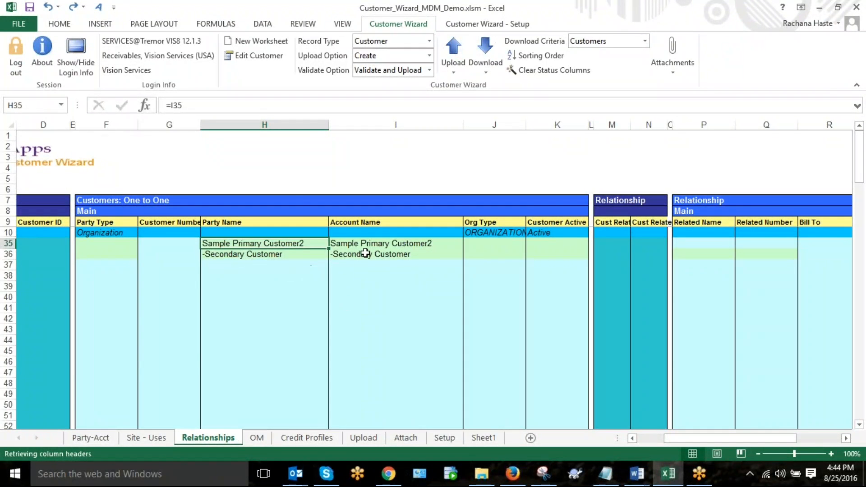
left_click(366, 246)
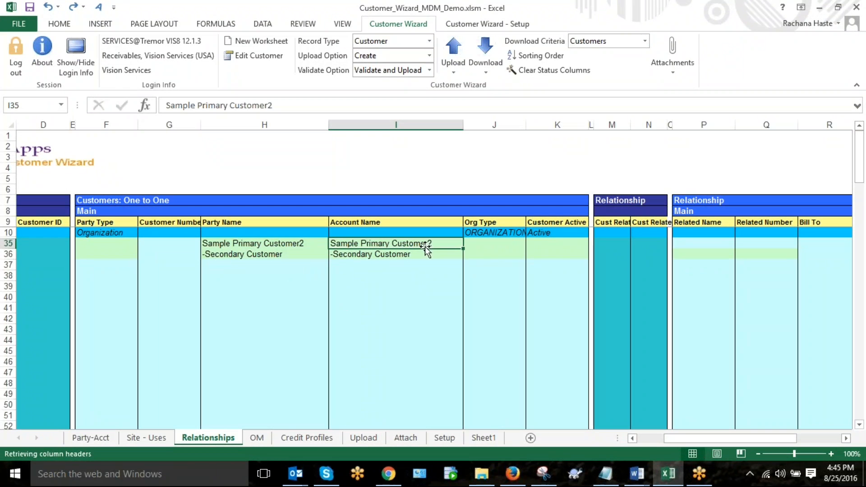
left_click(294, 245)
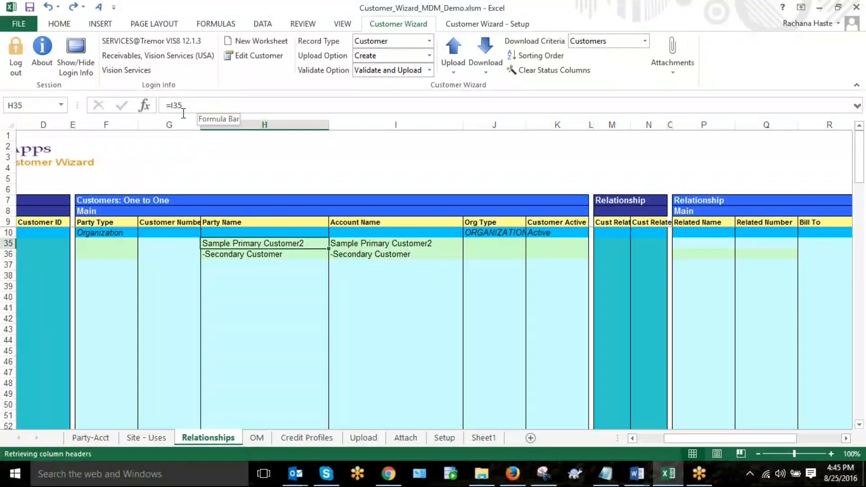
left_click(381, 255)
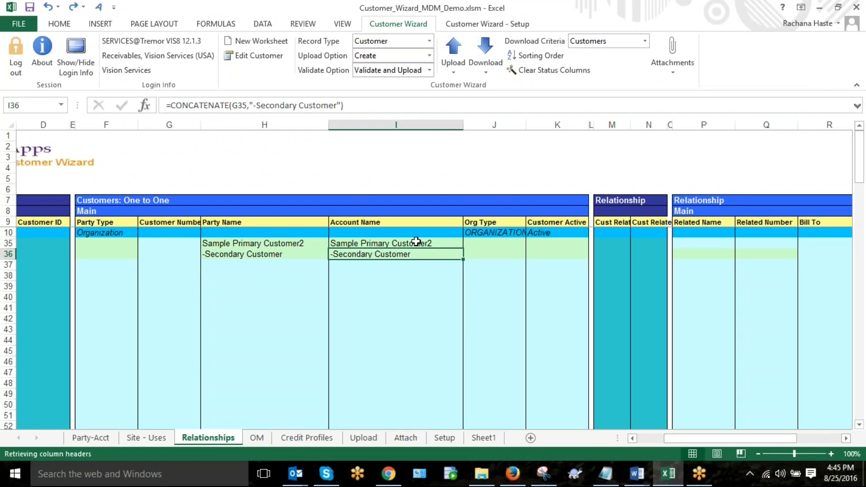
left_click(204, 105)
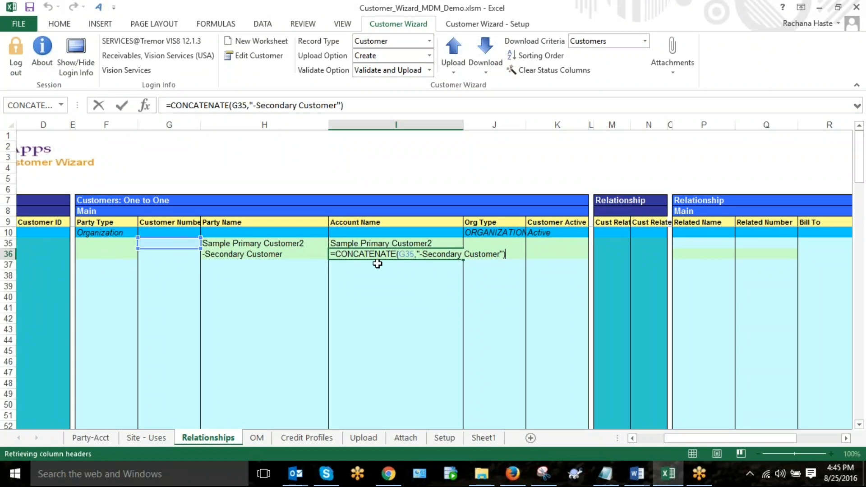
key("Return")
key("Up")
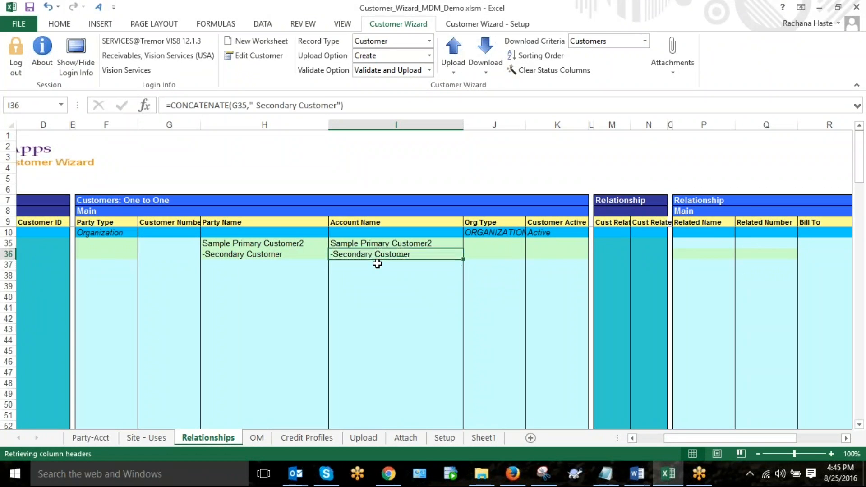
key("Left")
key("Left")
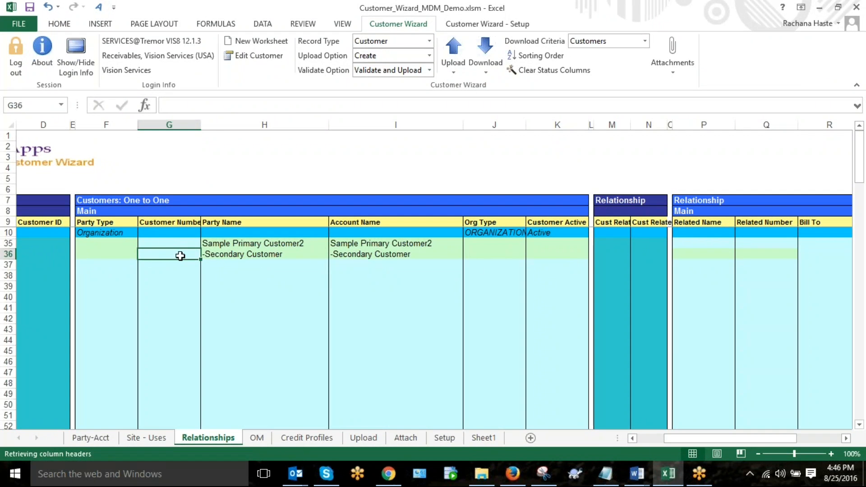
left_click(396, 253)
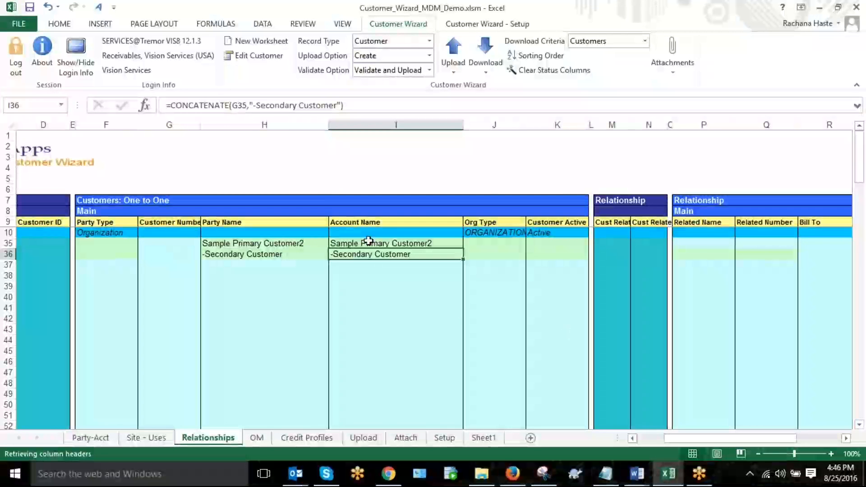
Step: Link the secondary customer's Related Number in Q36 to the primary customer's number with the formula =G35
left_click(760, 255)
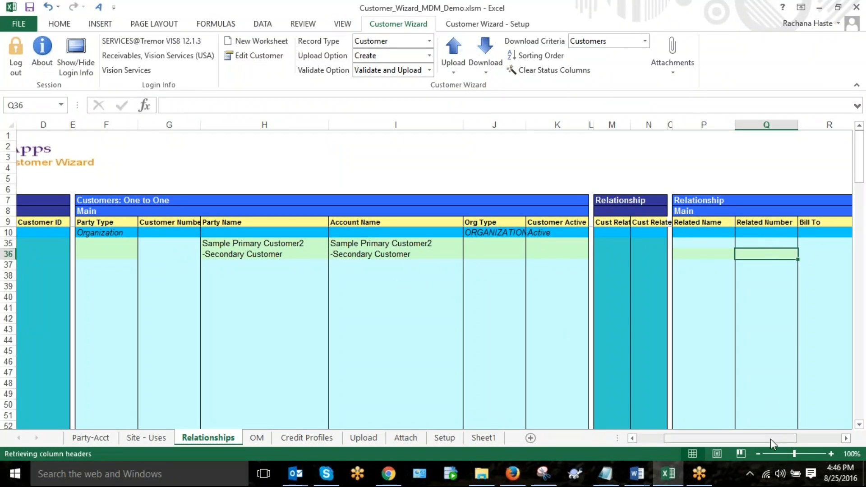
type("=")
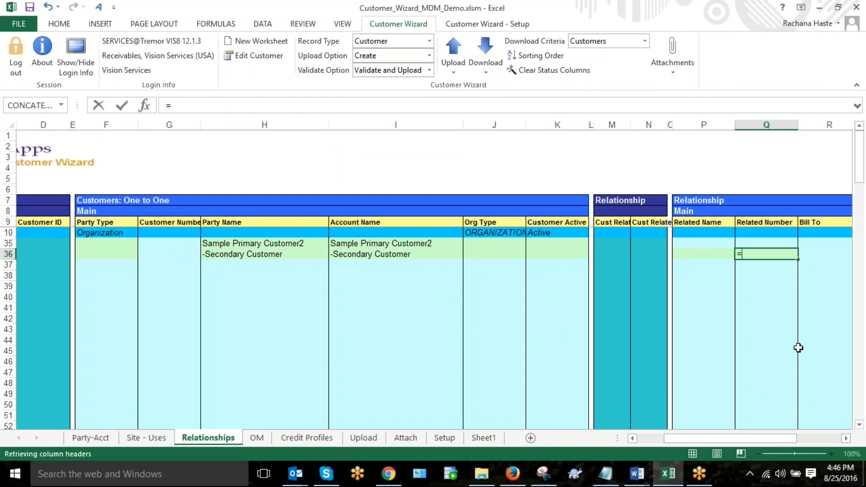
left_click(175, 245)
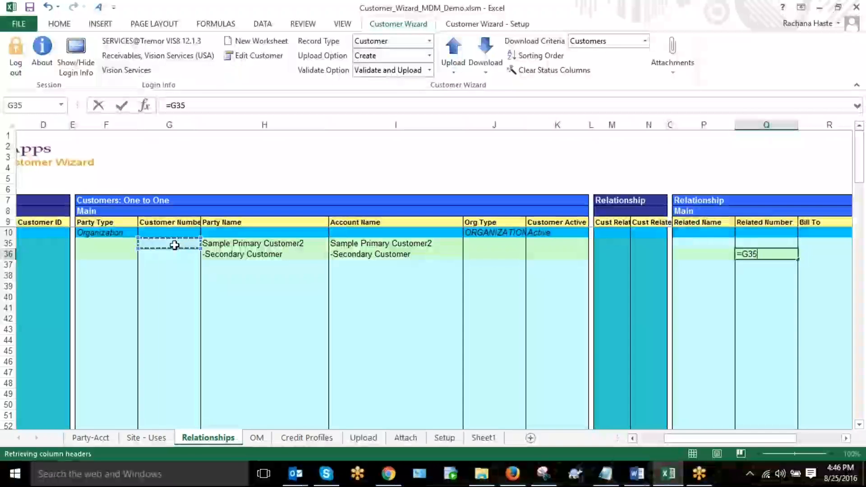
key("Return")
Step: Review the row 10 defaults for the reciprocal flag and the customer relationship columns, along with their matching cells in row 36
left_click(374, 253)
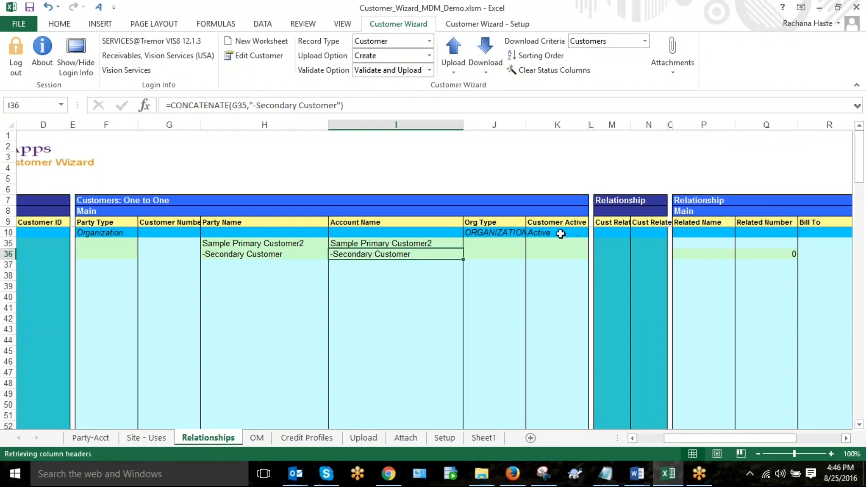
left_click_drag(726, 437, 775, 436)
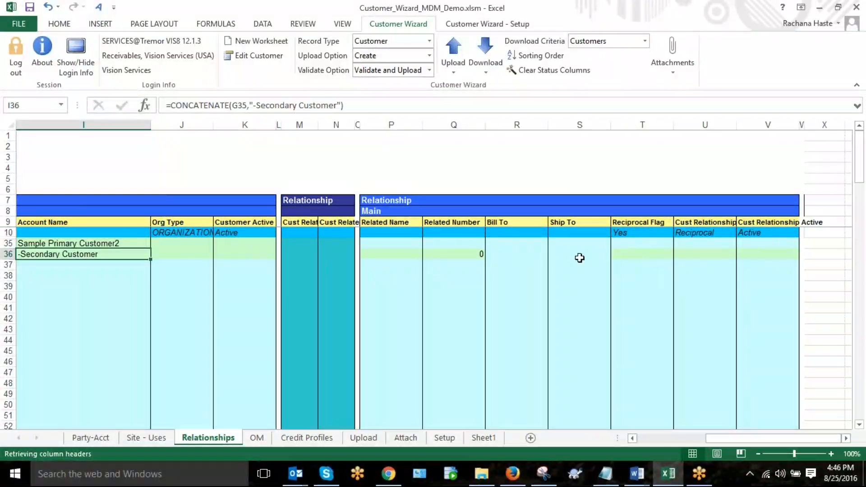
left_click(636, 233)
left_click(720, 232)
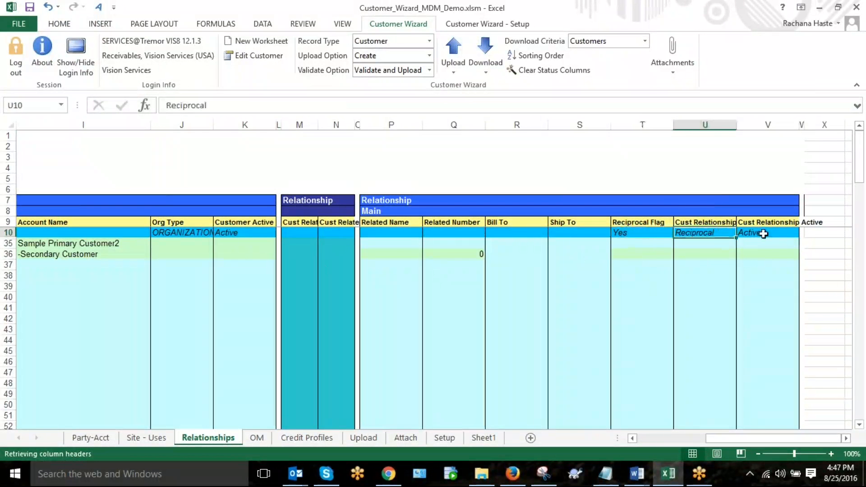
left_click(762, 233)
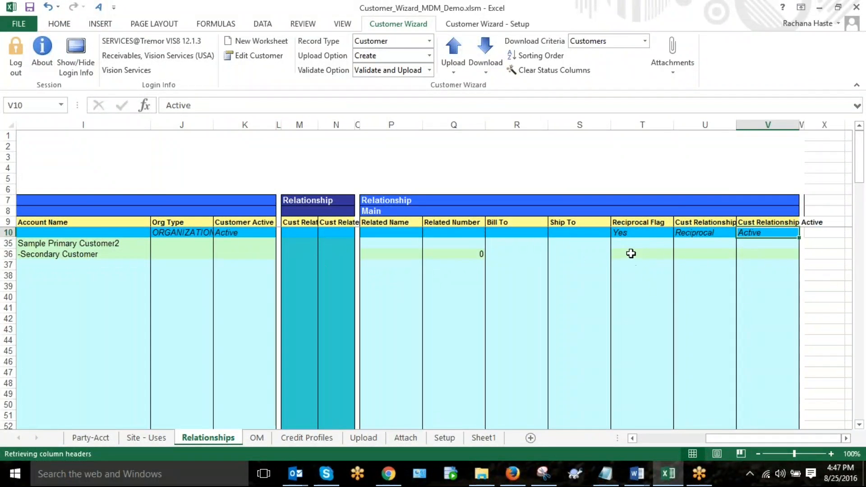
left_click(632, 254)
left_click(701, 256)
key("Tab")
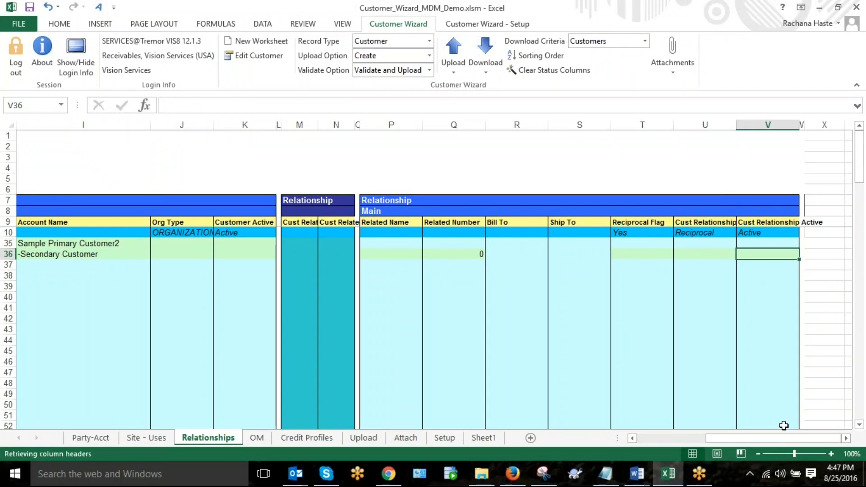
Step: Upload only the primary and secondary customer rows 35 and 36, and close the processing window when it finishes
left_click_drag(774, 444, 655, 452)
left_click_drag(393, 243, 391, 252)
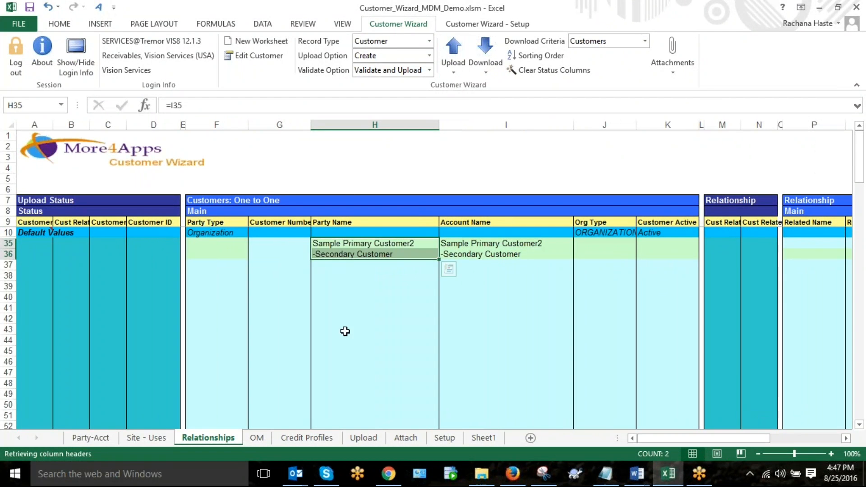
left_click(453, 56)
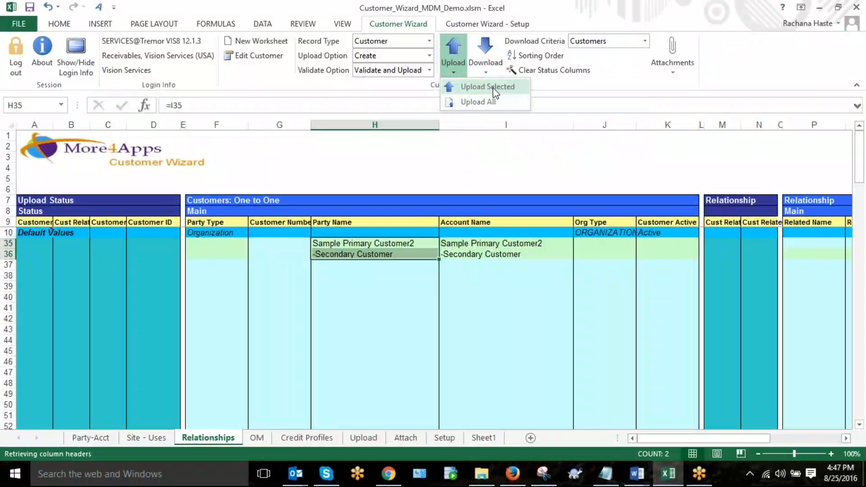
left_click(495, 92)
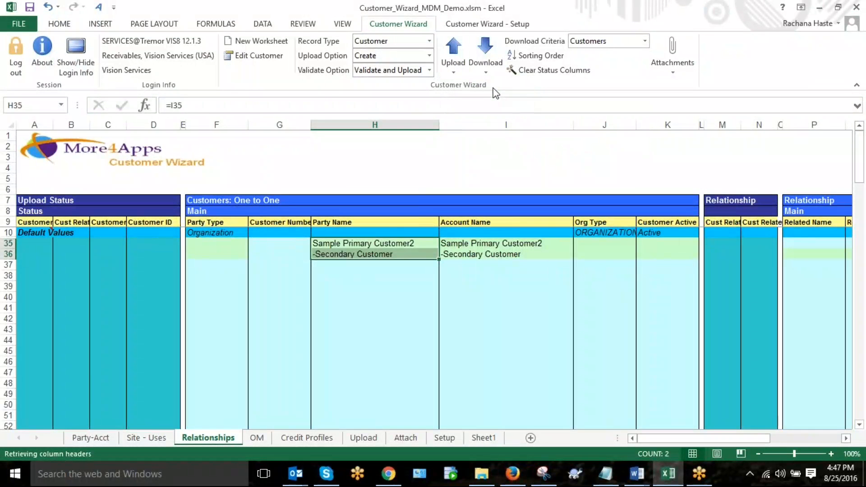
left_click_drag(434, 130, 310, 286)
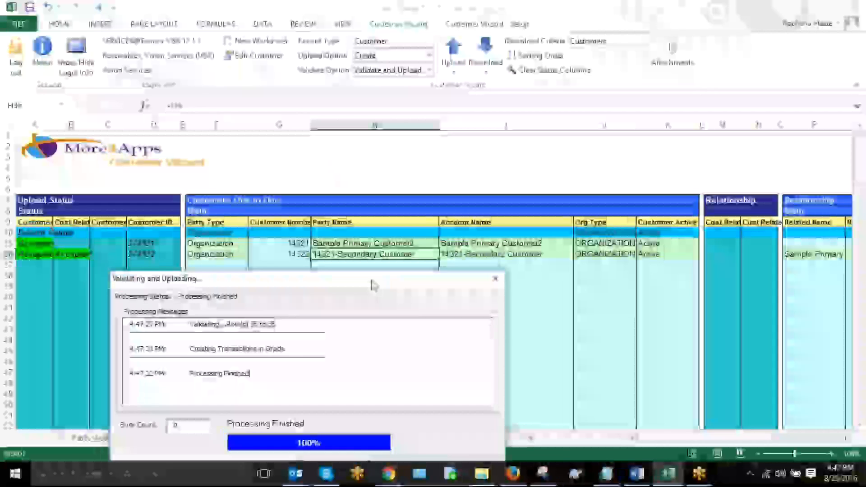
left_click(345, 361)
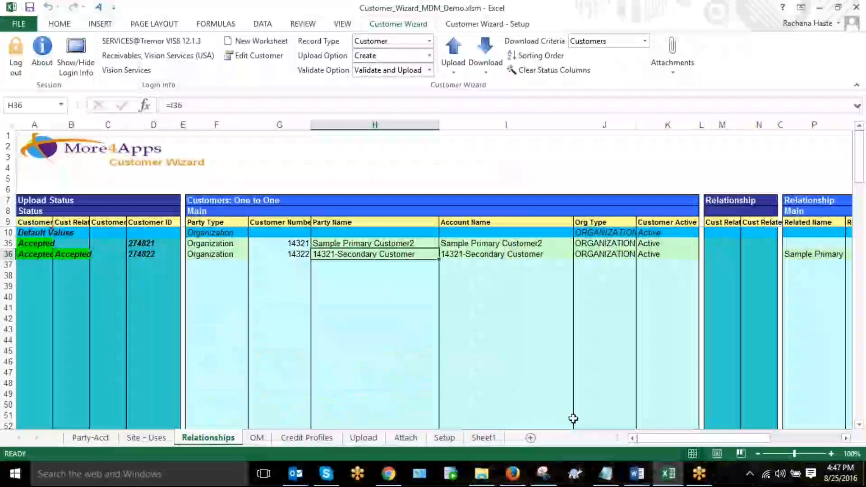
Step: Check the generated customer number in row 35 and the party name, account name and related number in row 36
left_click_drag(665, 441, 694, 440)
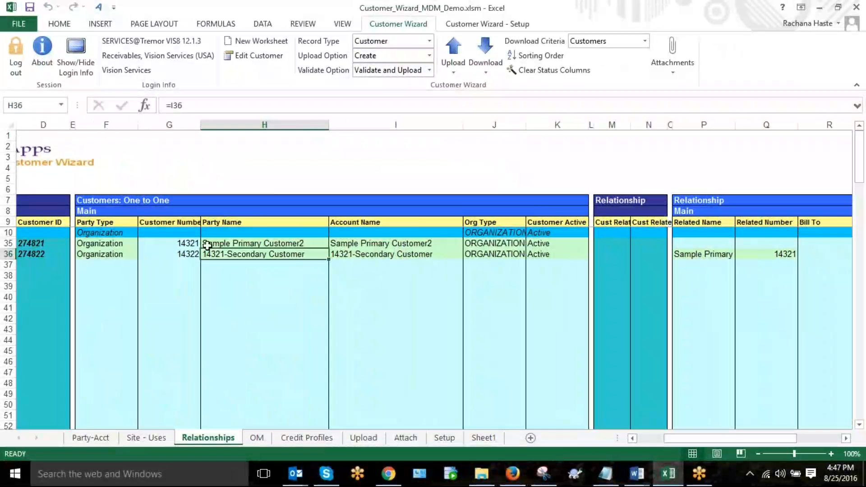
left_click(189, 244)
left_click(397, 256)
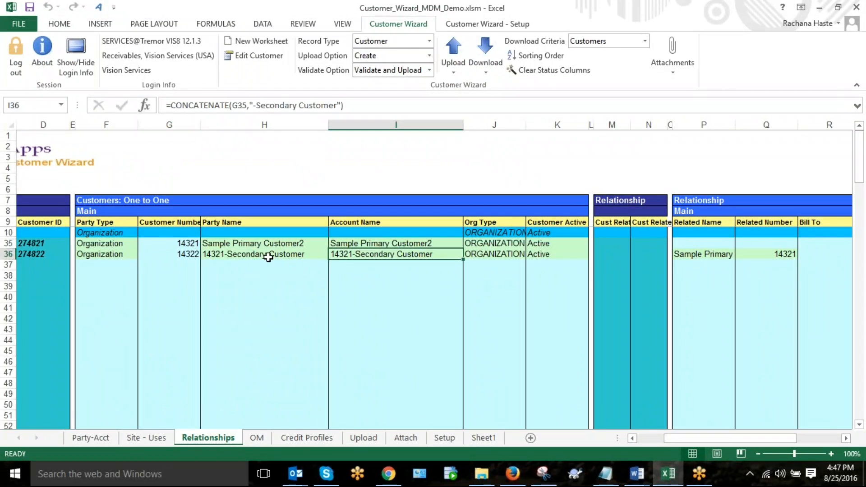
left_click(229, 254)
left_click(399, 255)
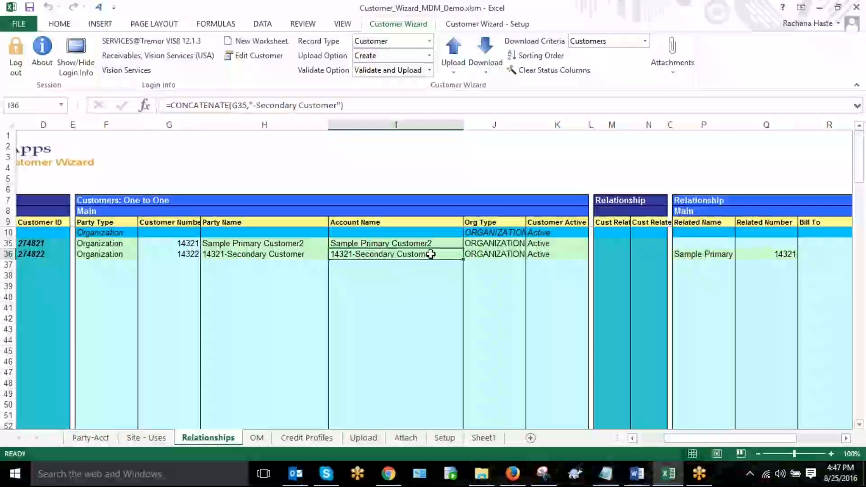
left_click_drag(729, 438, 756, 437)
left_click(655, 255)
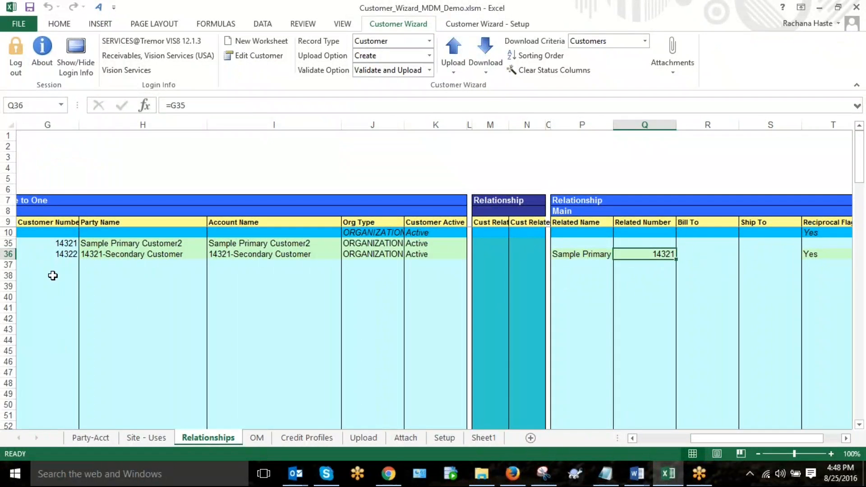
Step: Enter the new secondary customer's number in G38 and download that customer's record into row 38
left_click(53, 276)
left_click_drag(724, 434, 647, 437)
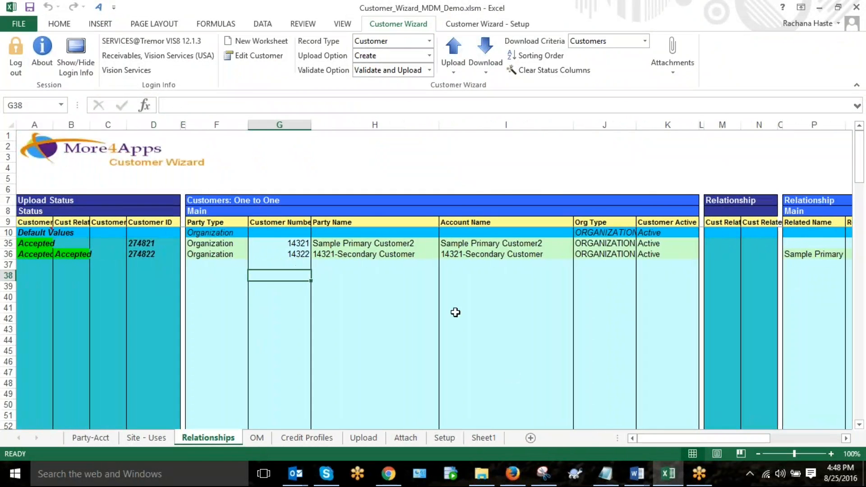
type("14322")
key("Tab")
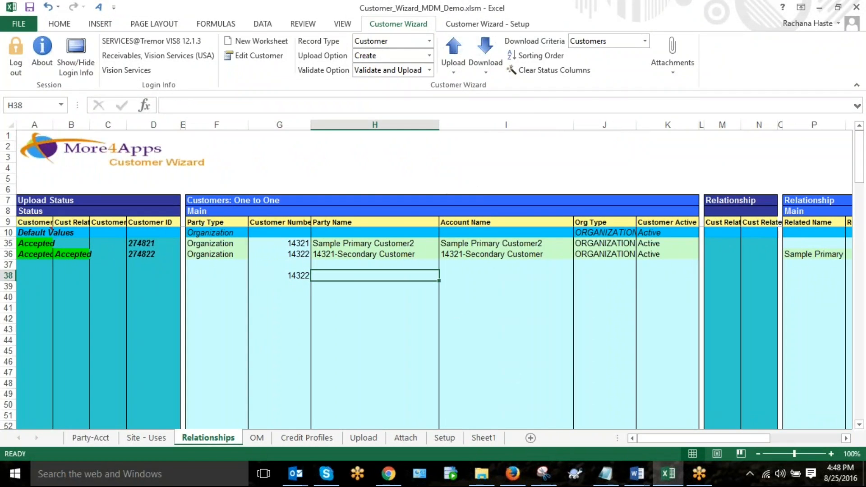
left_click(483, 57)
left_click(500, 102)
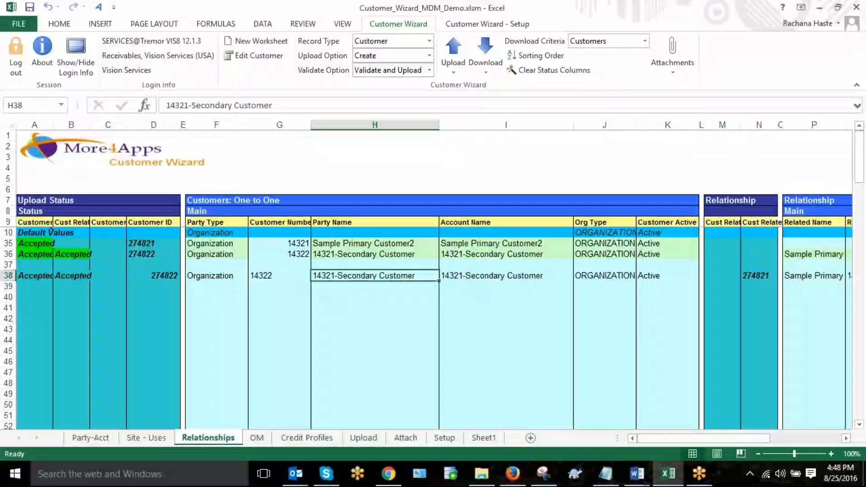
Step: Examine the account name and related number of the downloaded customer record in row 38
left_click(509, 277)
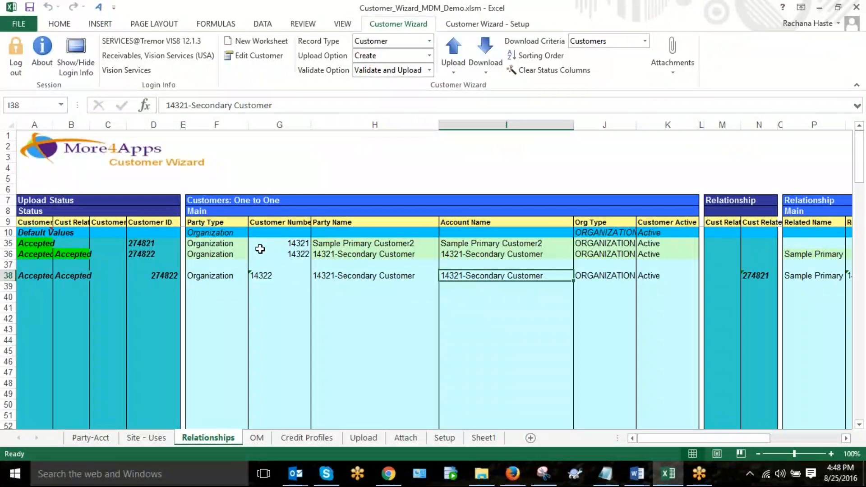
left_click_drag(702, 435, 751, 442)
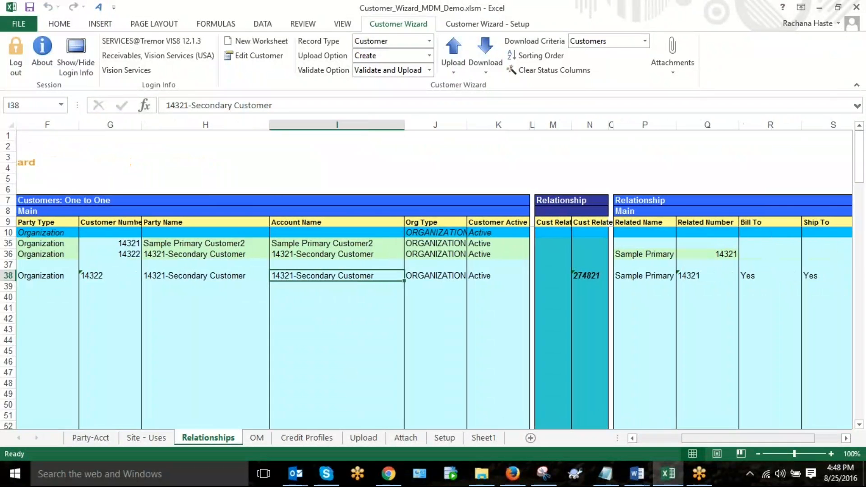
left_click(703, 276)
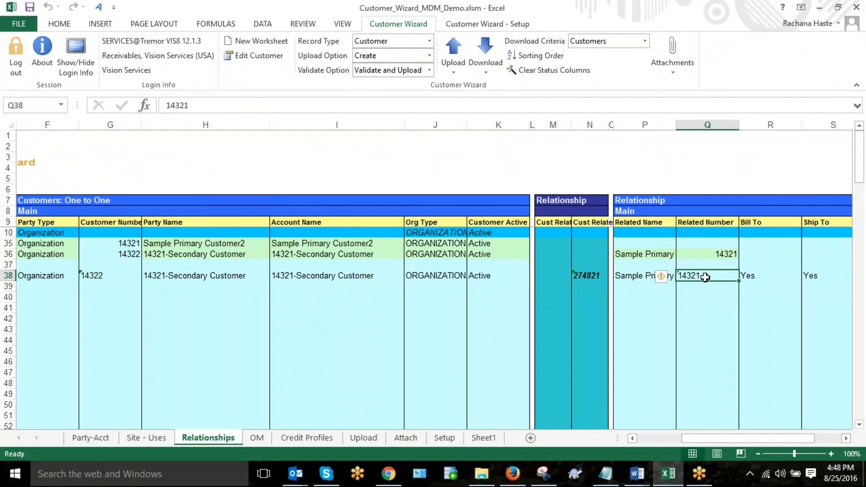
left_click_drag(719, 443, 674, 438)
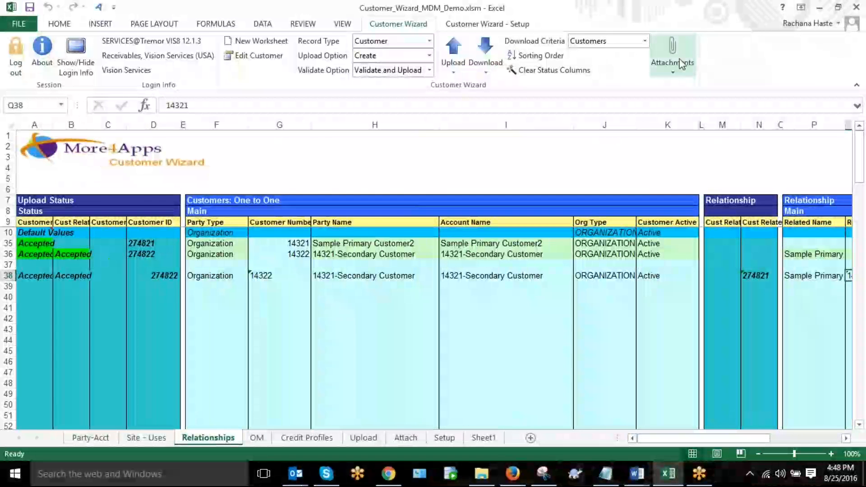
left_click(772, 20)
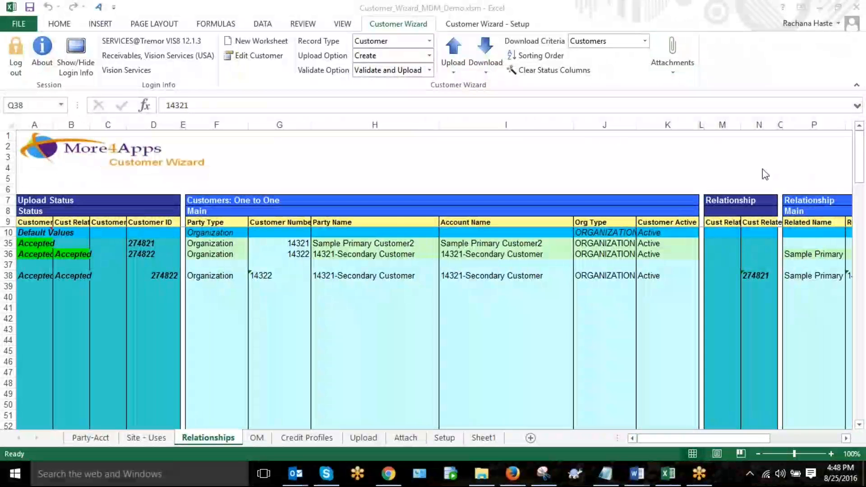